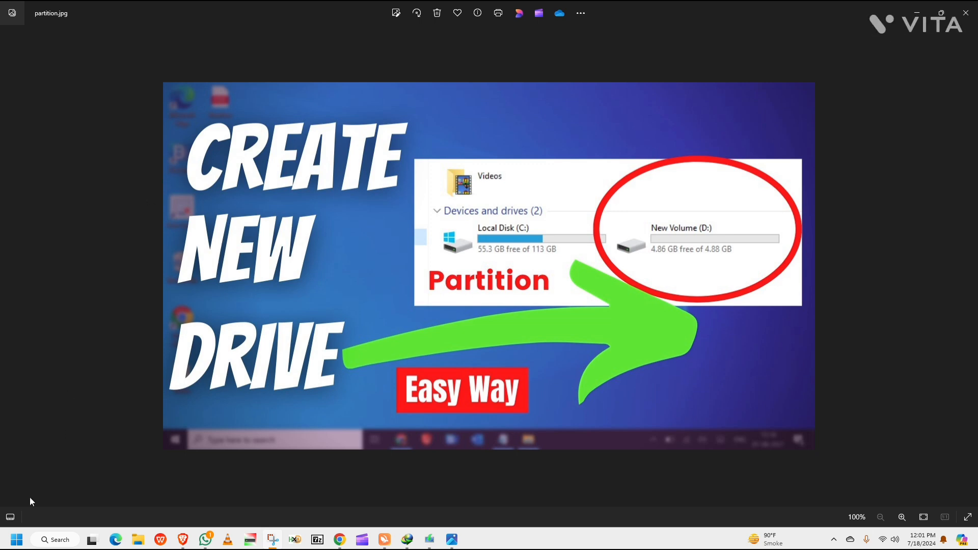
Launch Disk Management through the Run command diskmgmt.msc, and close its window
key("super+x")
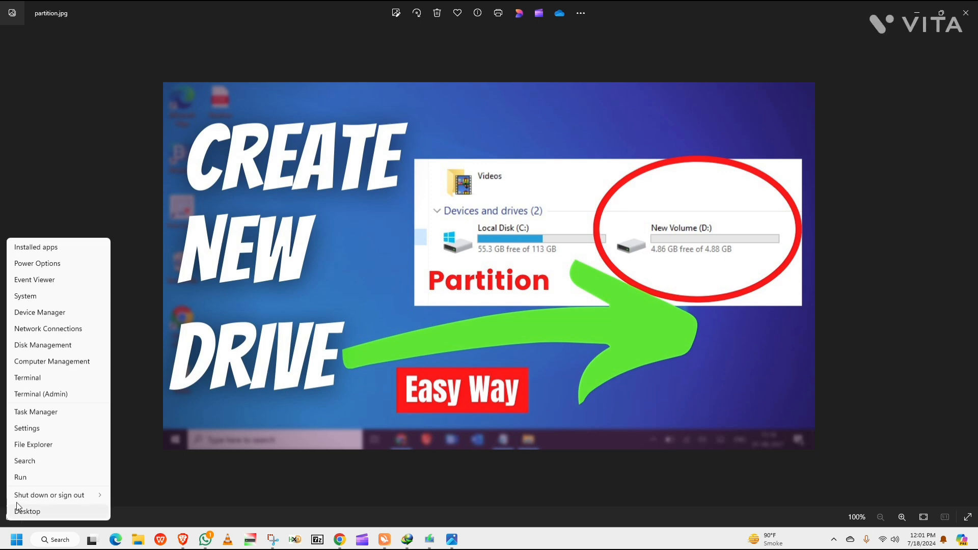
left_click(20, 477)
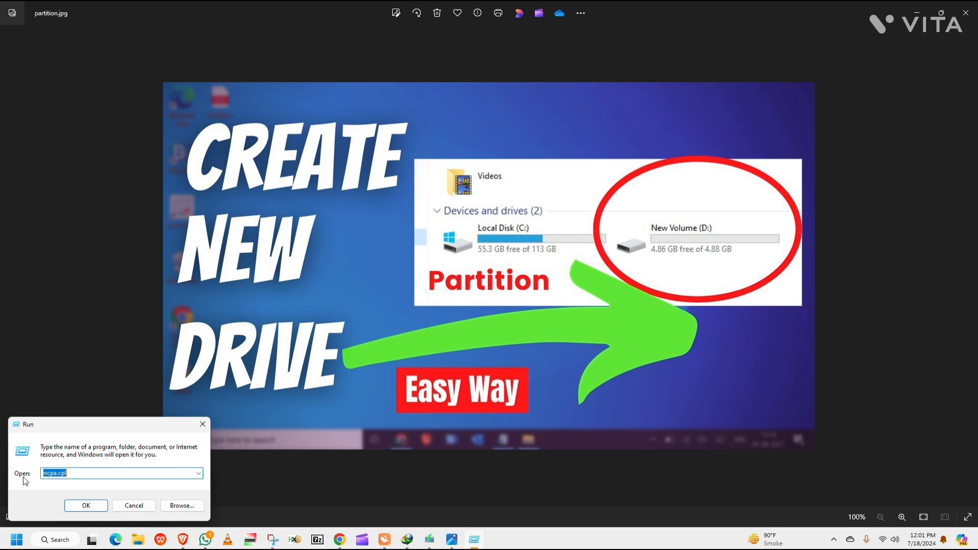
type("diskmgmt.msc")
key("Return")
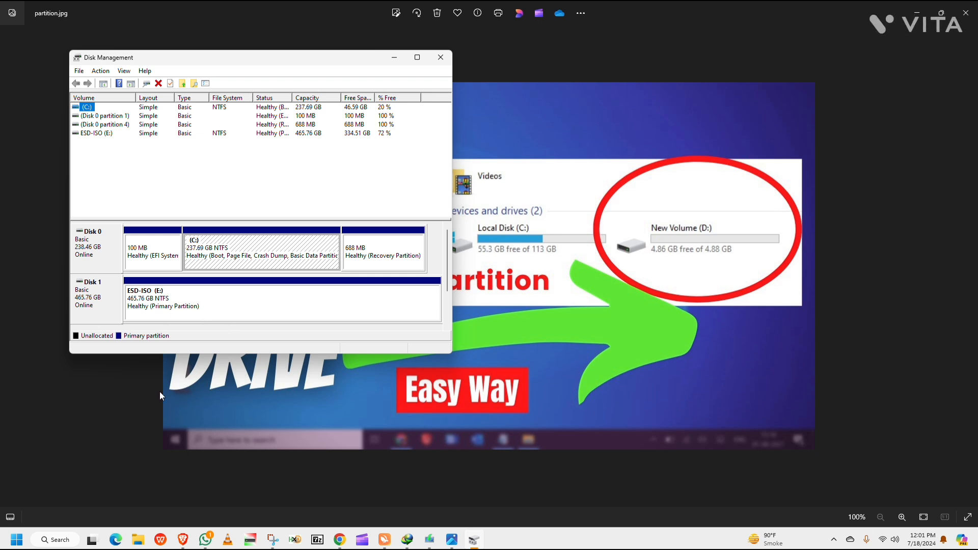
left_click(441, 57)
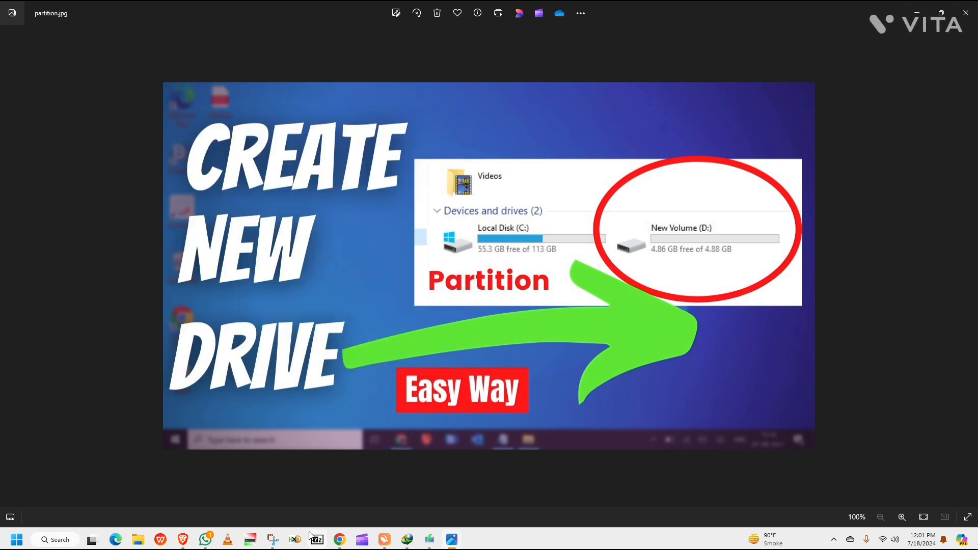
Open the Computer Management console by choosing Manage for This PC in File Explorer
left_click(140, 543)
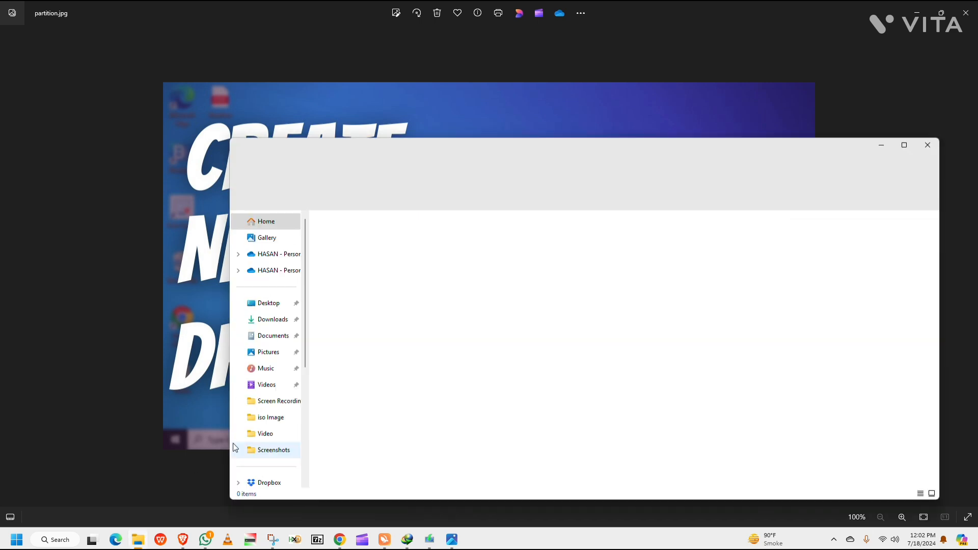
scroll(258, 367, "down", 3)
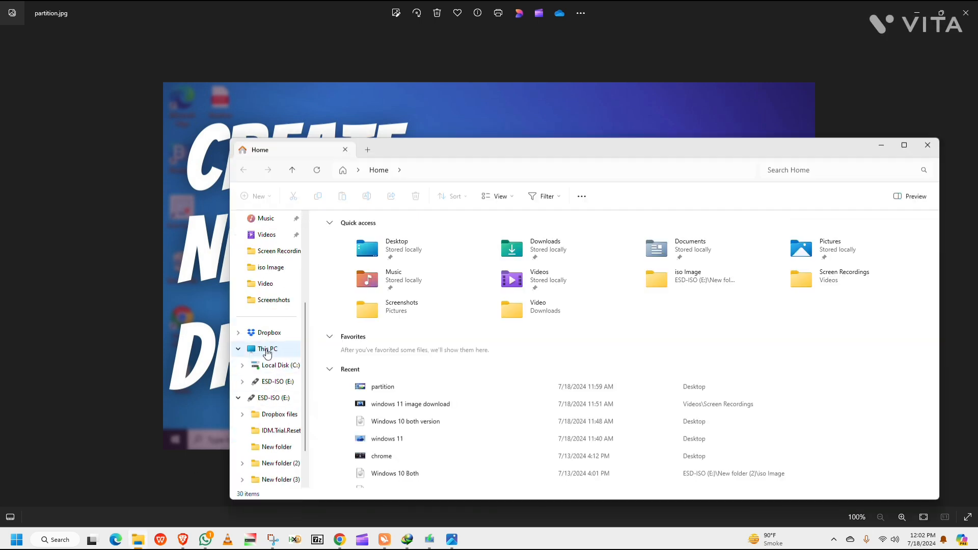
right_click(267, 352)
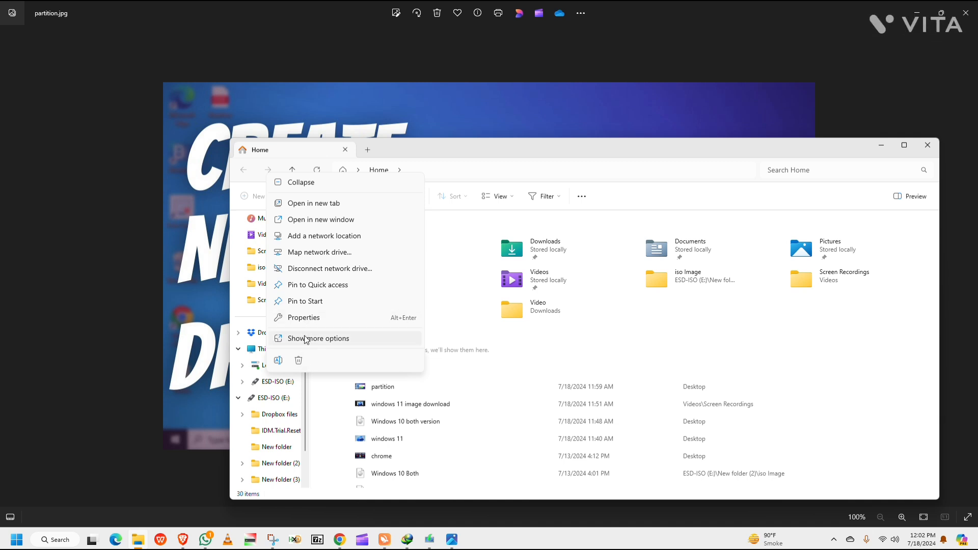
left_click(305, 339)
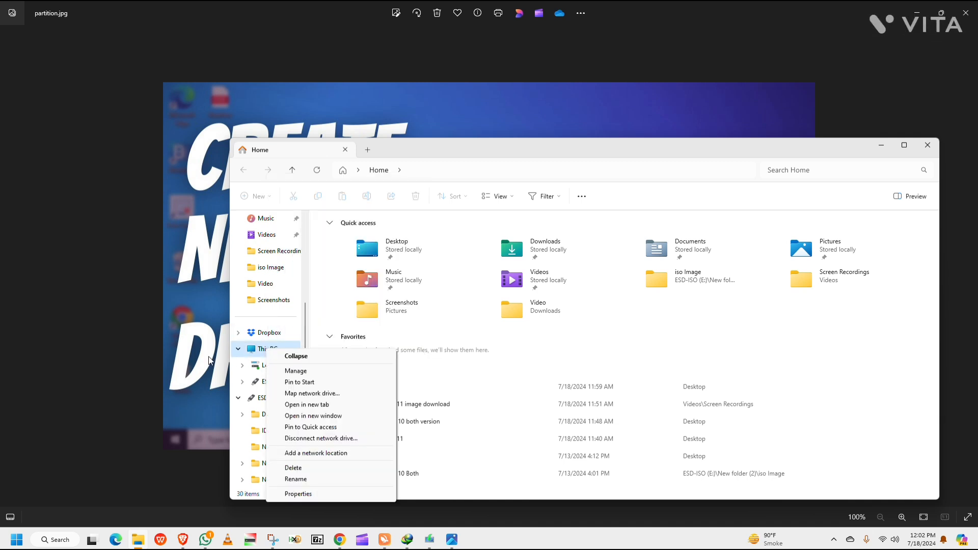
left_click(307, 376)
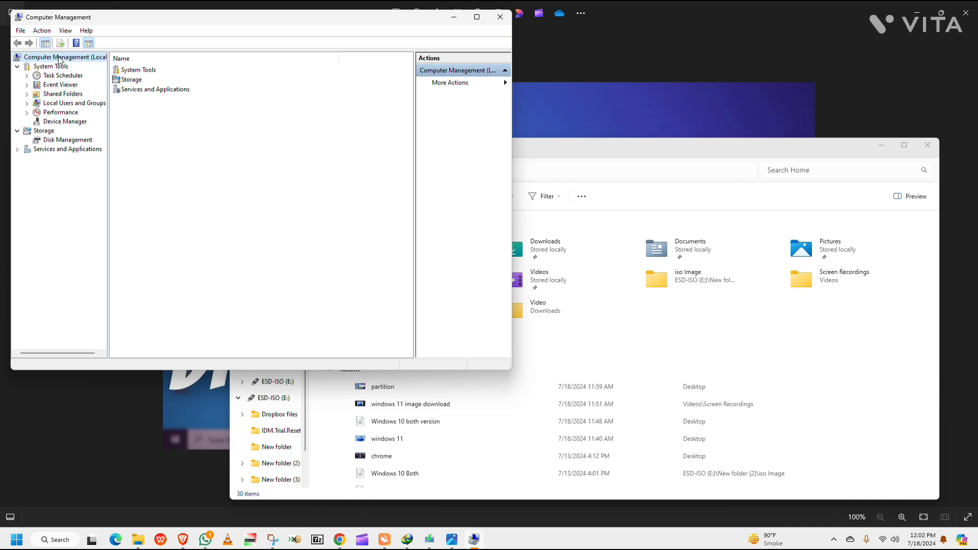
Show Disk Management in the Computer Management console and maximize the window
left_click(64, 140)
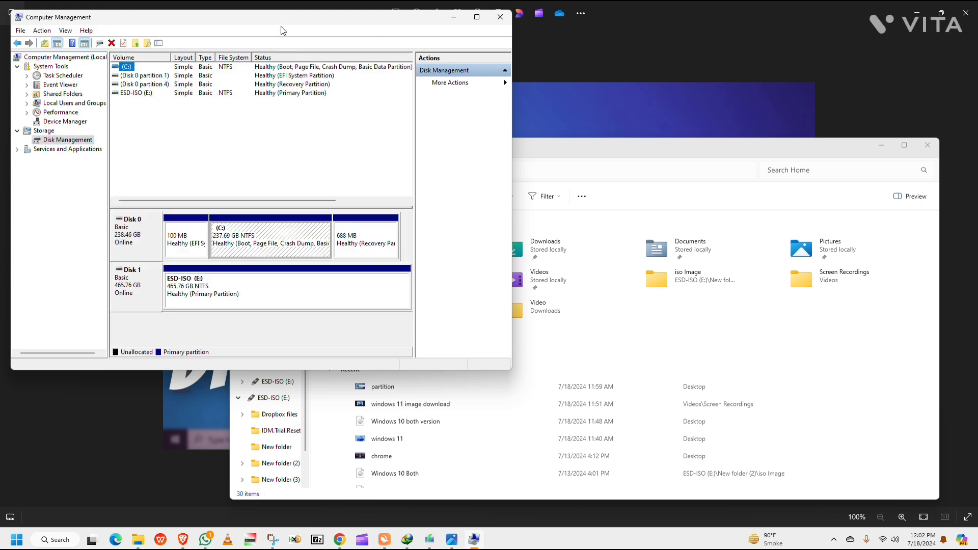
left_click_drag(328, 20, 311, 123)
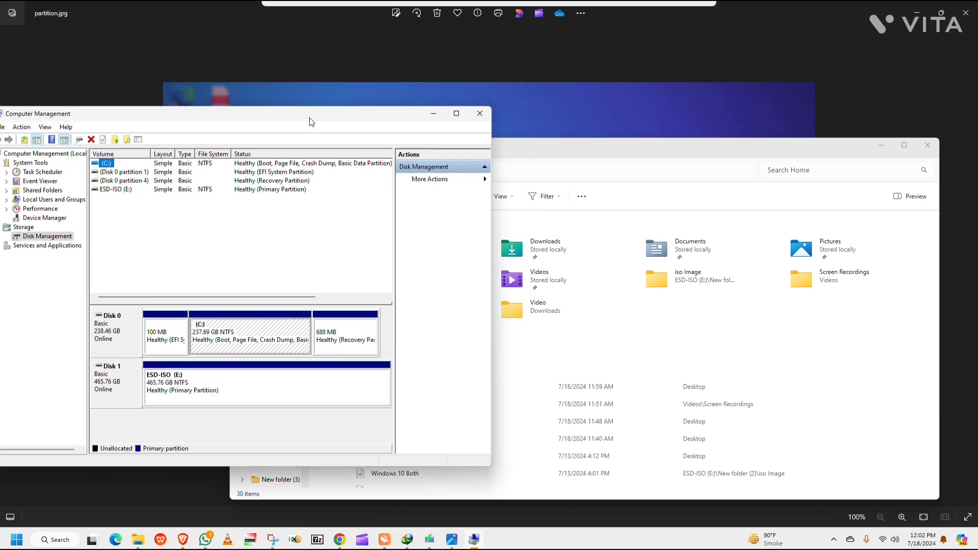
left_click(456, 113)
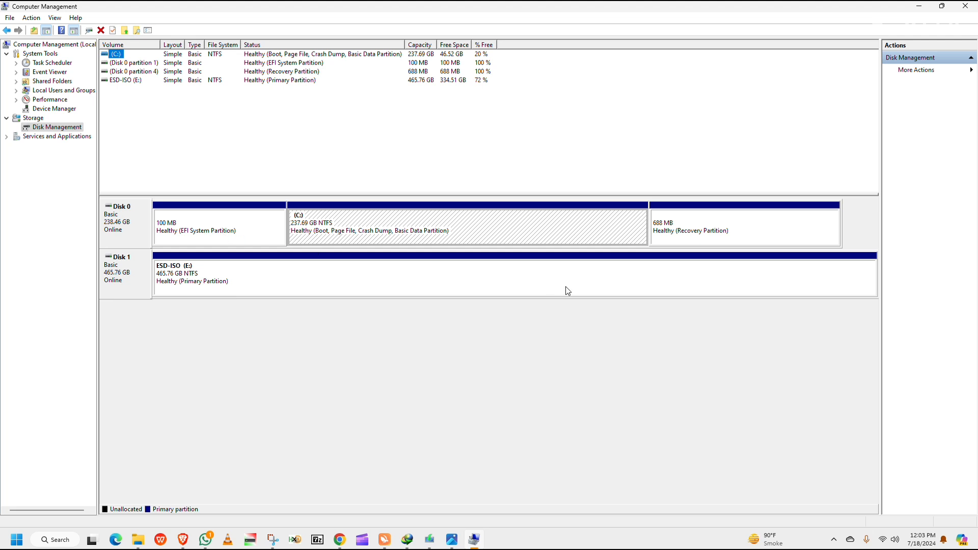
Open the Shrink Volume dialog for the C: partition on Disk 0
right_click(720, 229)
left_click(474, 233)
left_click(220, 230)
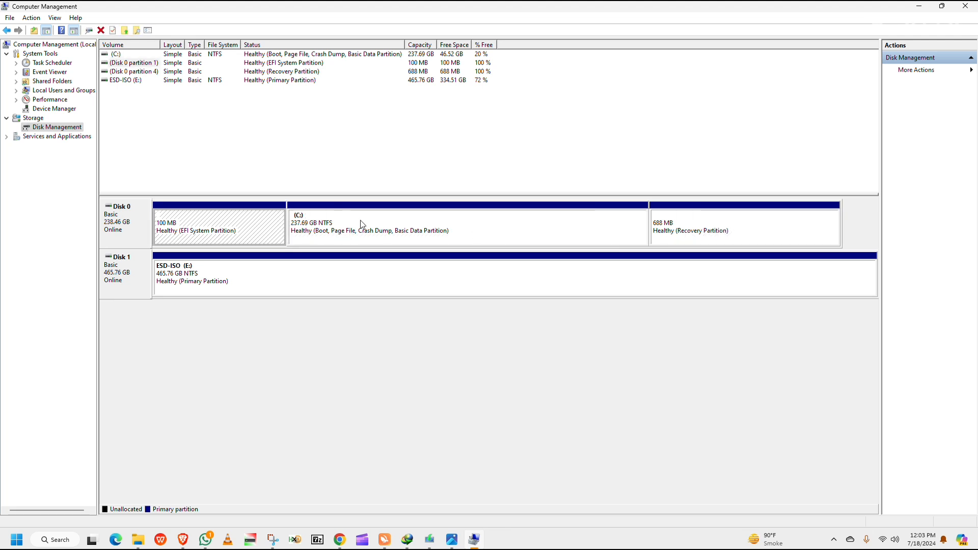
left_click(321, 230)
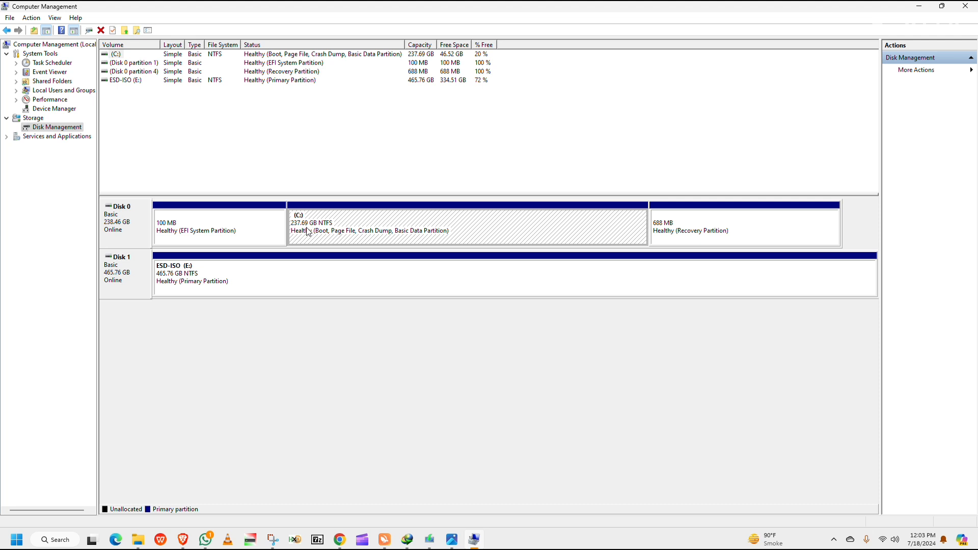
right_click(324, 230)
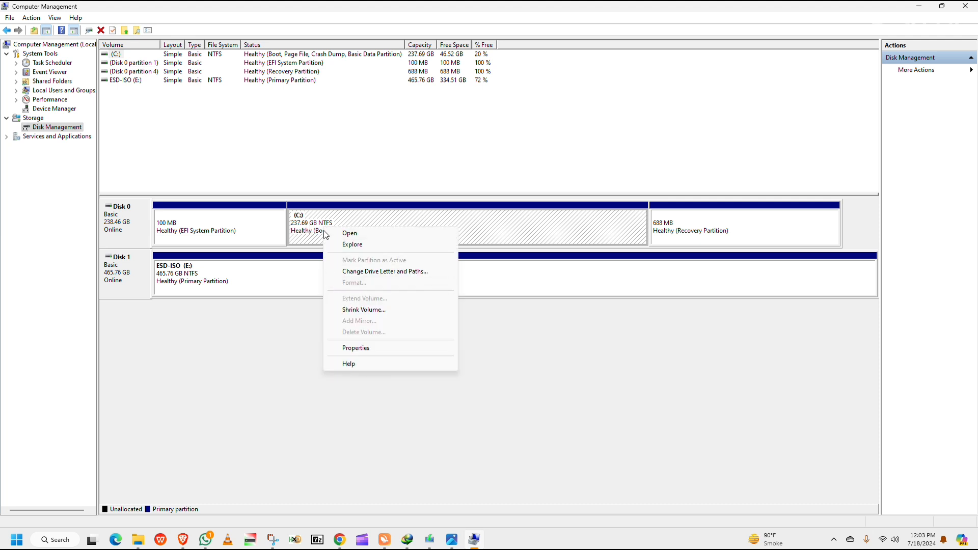
left_click(364, 311)
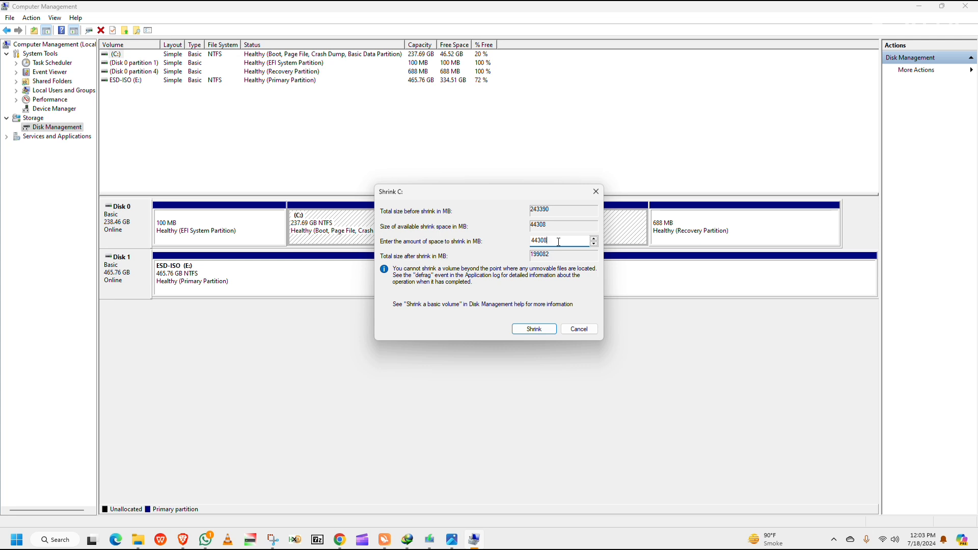
Try 1024 MB as the amount of space to shrink from C:, and clear the entry
key("BackSpace")
type("1024")
key("BackSpace")
key("BackSpace")
key("BackSpace")
key("BackSpace")
type("1024")
key("BackSpace")
key("BackSpace")
key("BackSpace")
key("BackSpace")
Shrink the C: volume by 10000 MB
type("100000")
key("BackSpace")
left_click(546, 328)
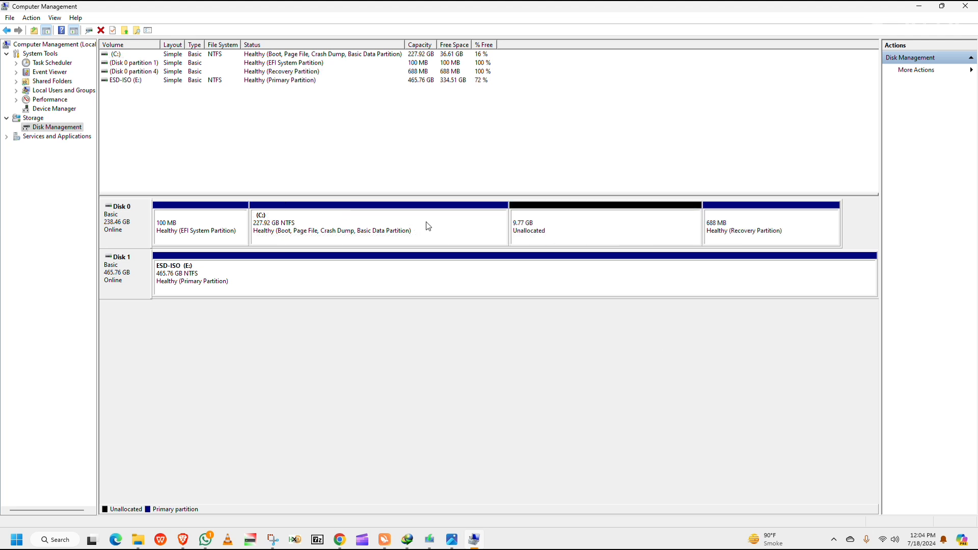
Start a new simple volume in the unallocated space on Disk 0, accepting the size of 9999 MB
right_click(530, 226)
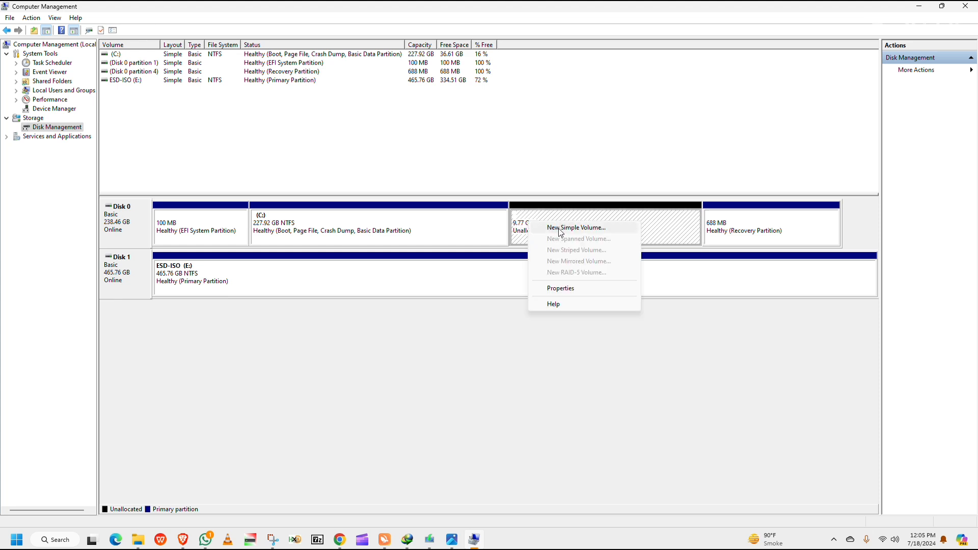
left_click(592, 228)
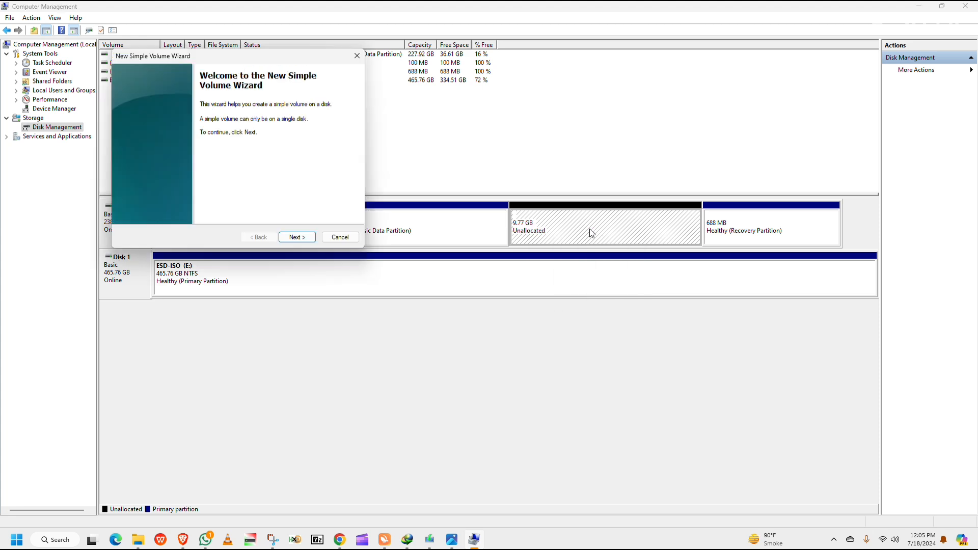
left_click(298, 237)
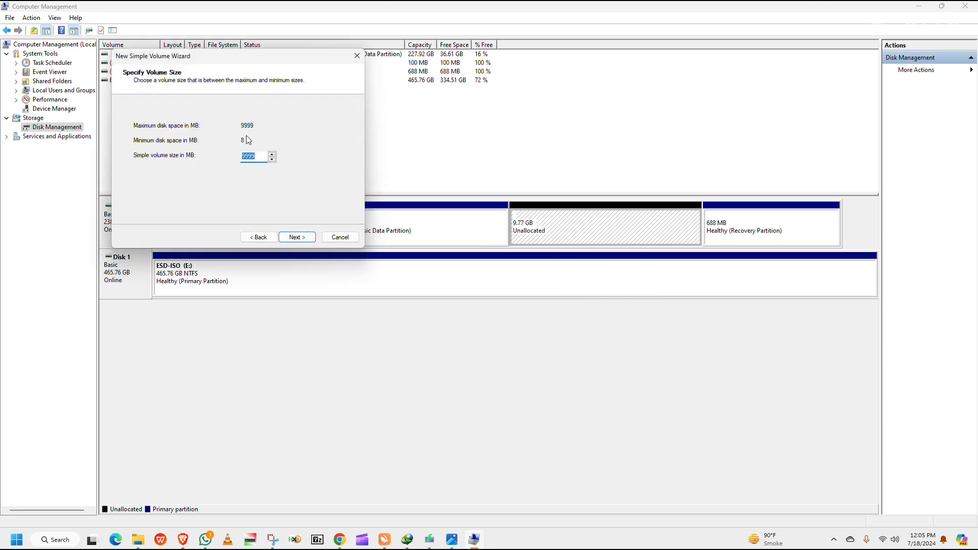
left_click(301, 239)
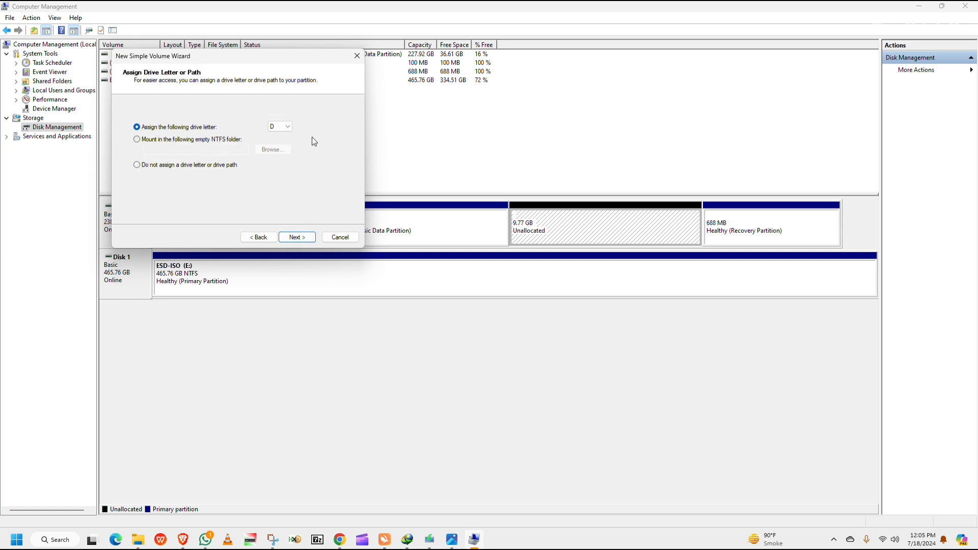
Assign the drive letter I to the new simple volume
left_click(288, 127)
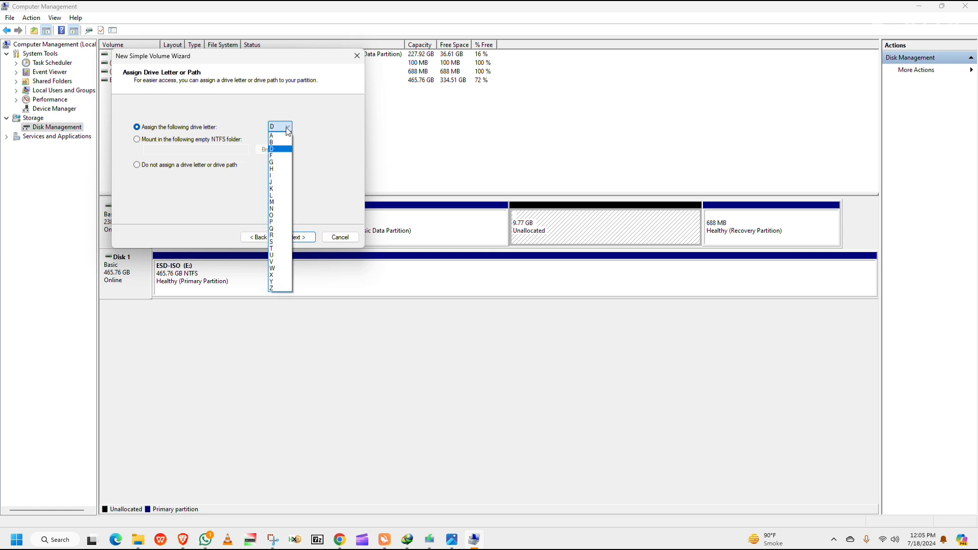
left_click(287, 127)
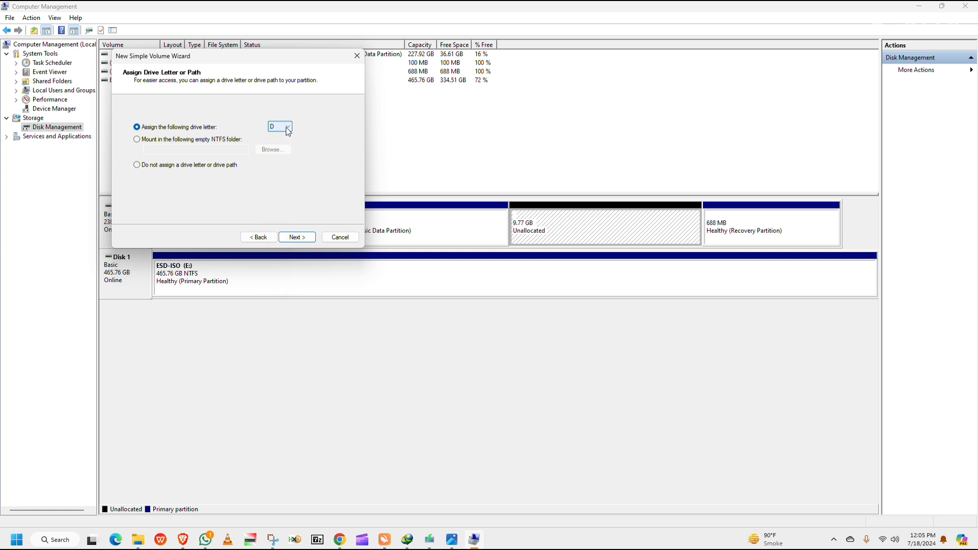
left_click(287, 128)
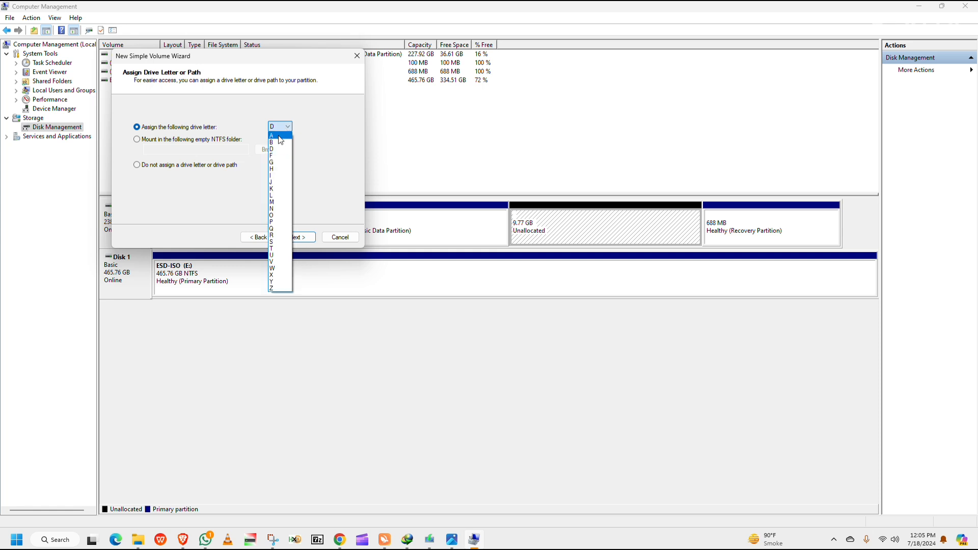
left_click(280, 176)
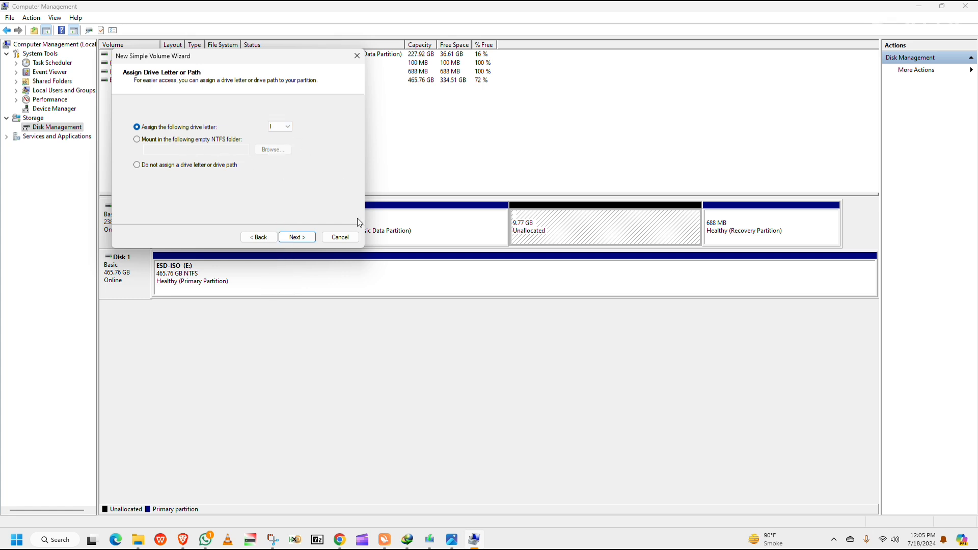
left_click(298, 237)
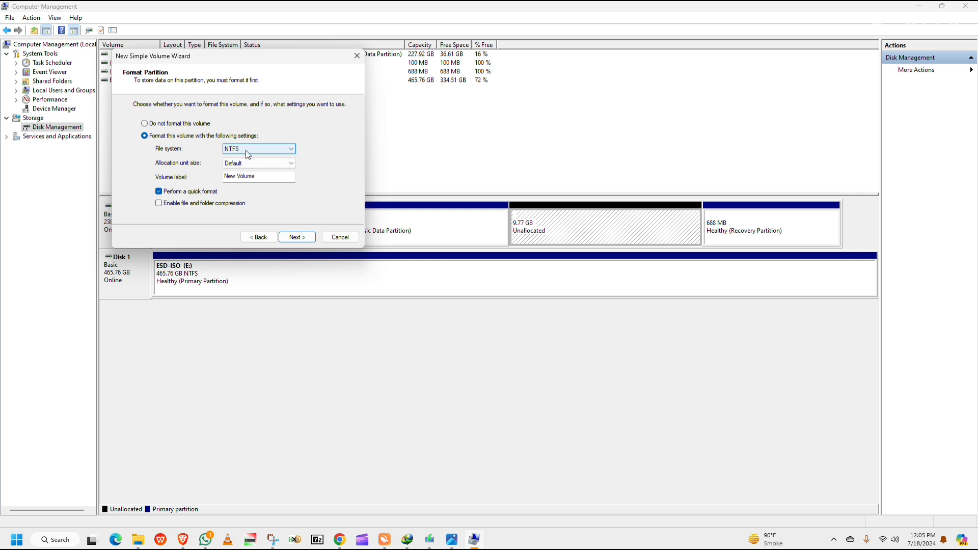
Create the volume with a quick NTFS format, default allocation unit size and the label New Volume
left_click(438, 11)
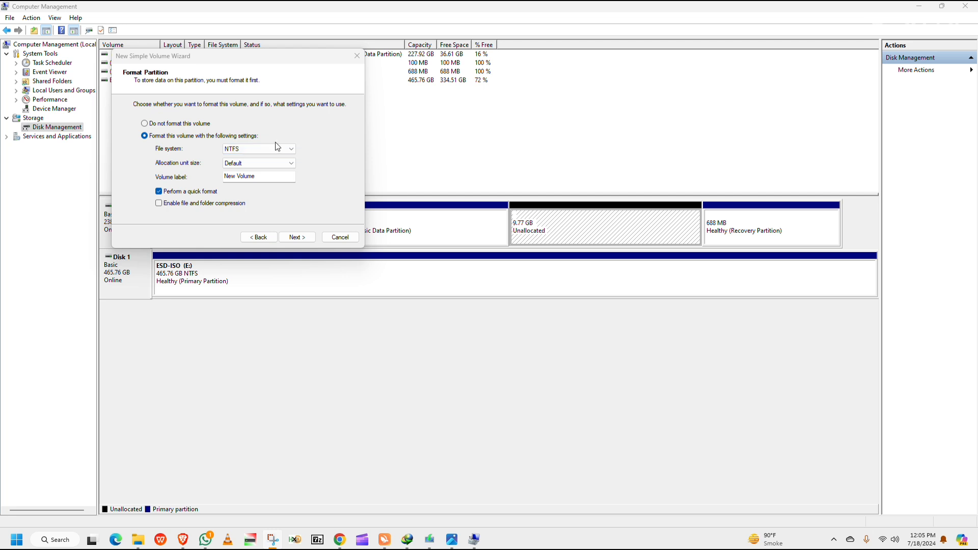
left_click(263, 163)
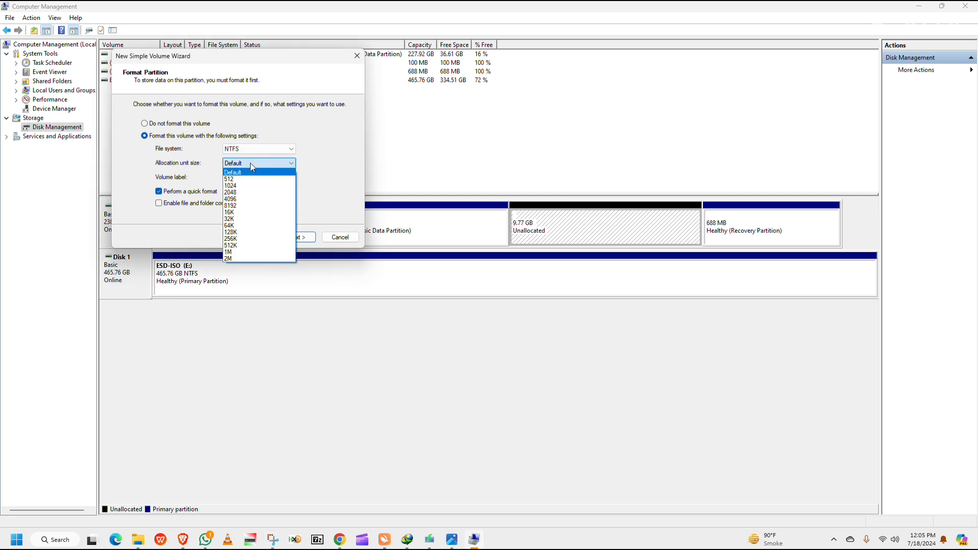
left_click(252, 165)
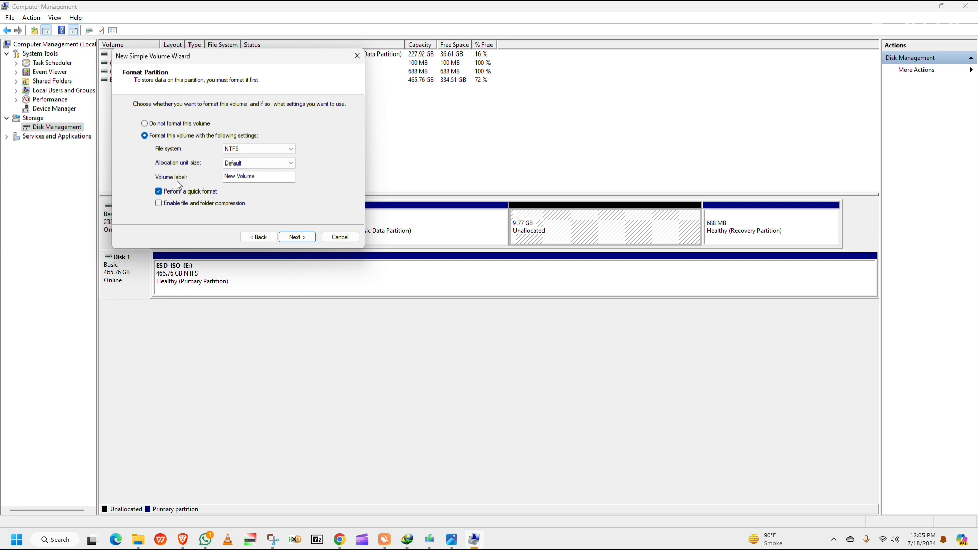
left_click_drag(258, 176, 212, 181)
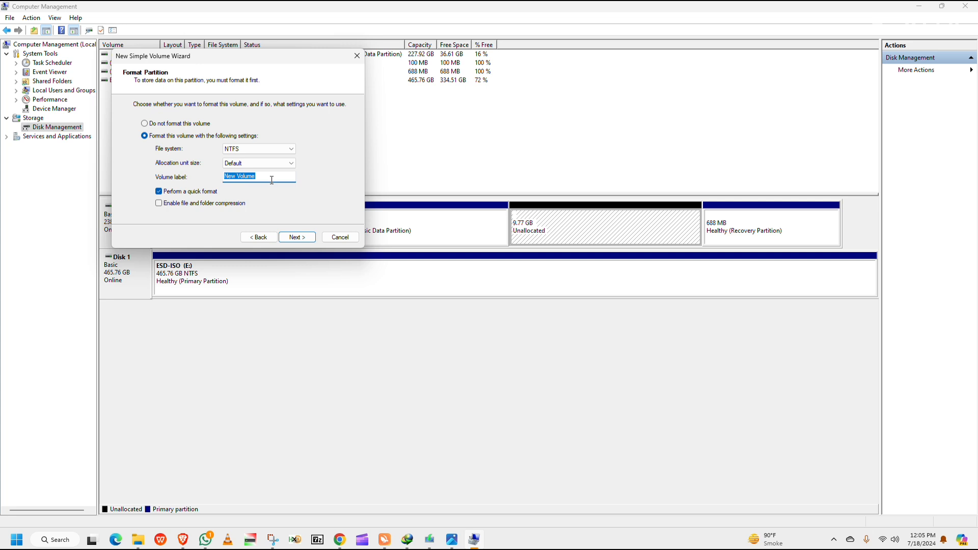
left_click(297, 238)
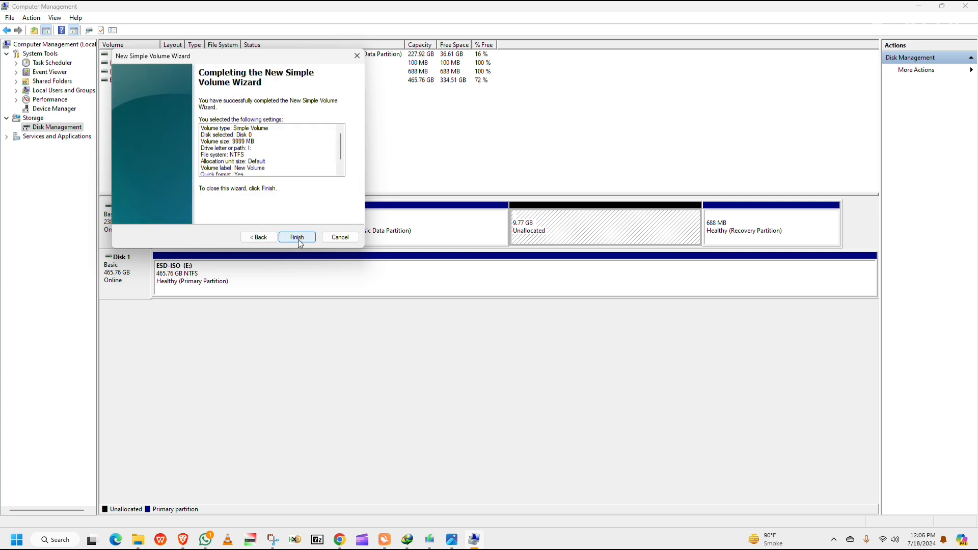
left_click(297, 237)
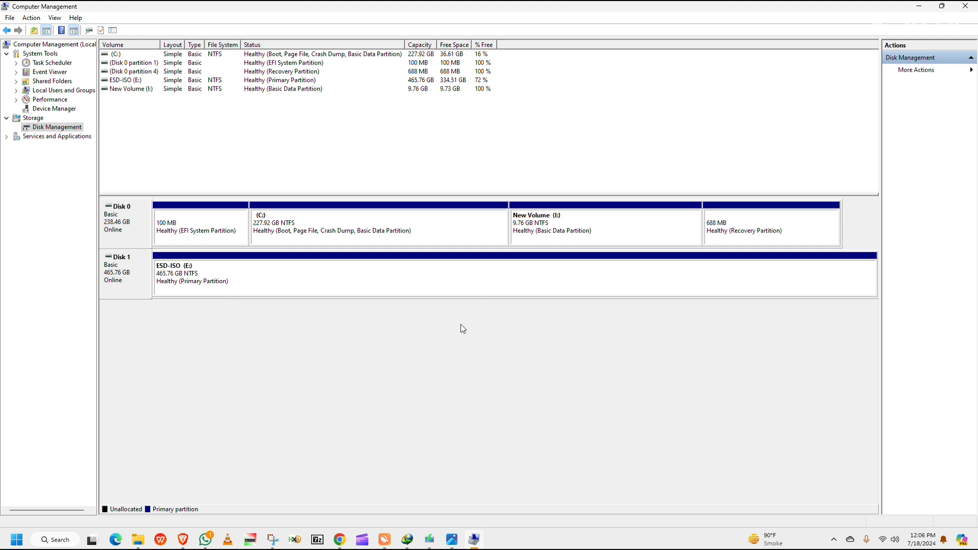
Check This PC in File Explorer for the new I: drive, and close the window
left_click(139, 540)
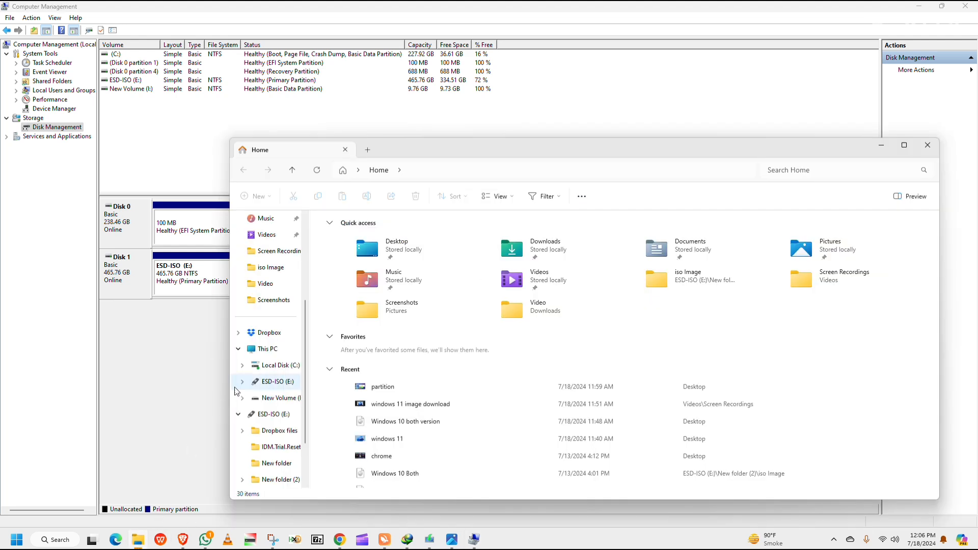
left_click(272, 352)
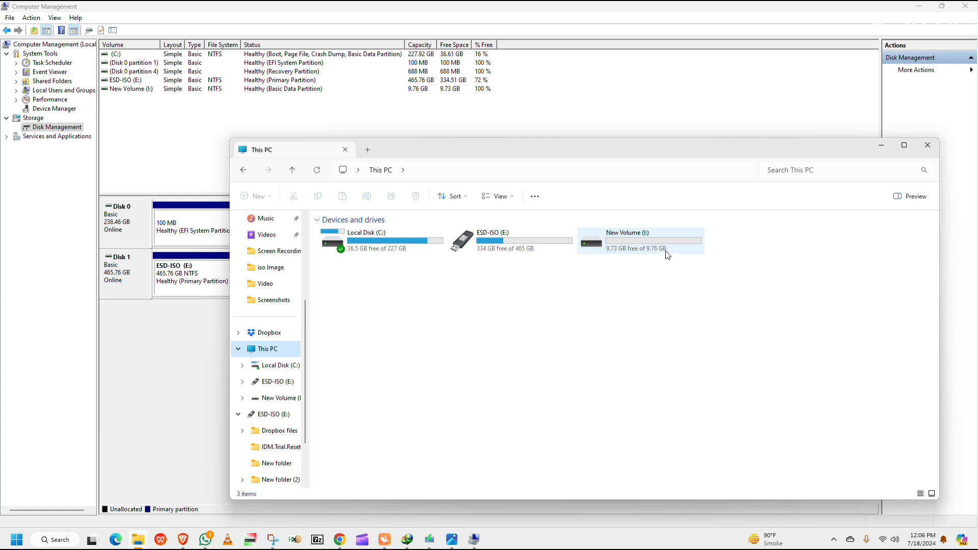
left_click(931, 146)
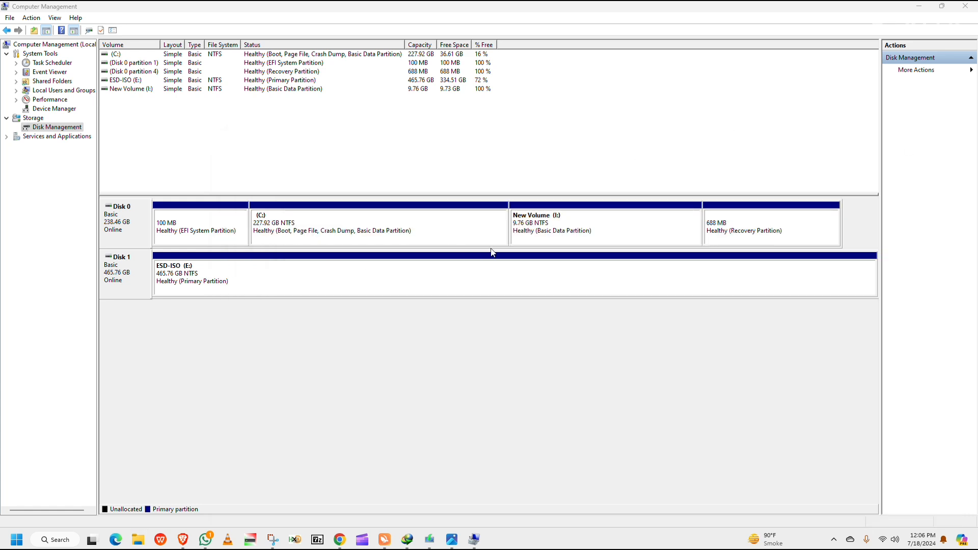
Delete the New Volume (I:) partition on Disk 0, agreeing to erase its data
right_click(558, 221)
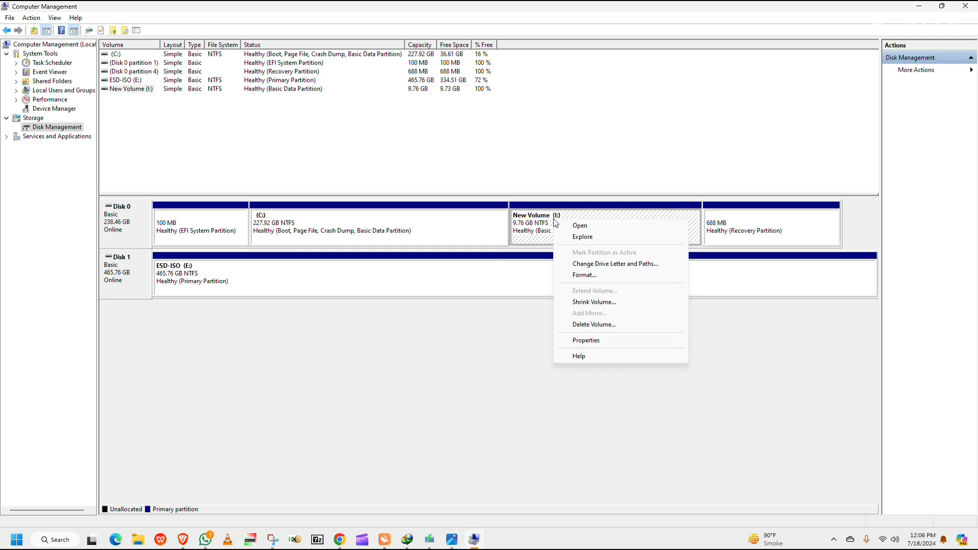
left_click(602, 325)
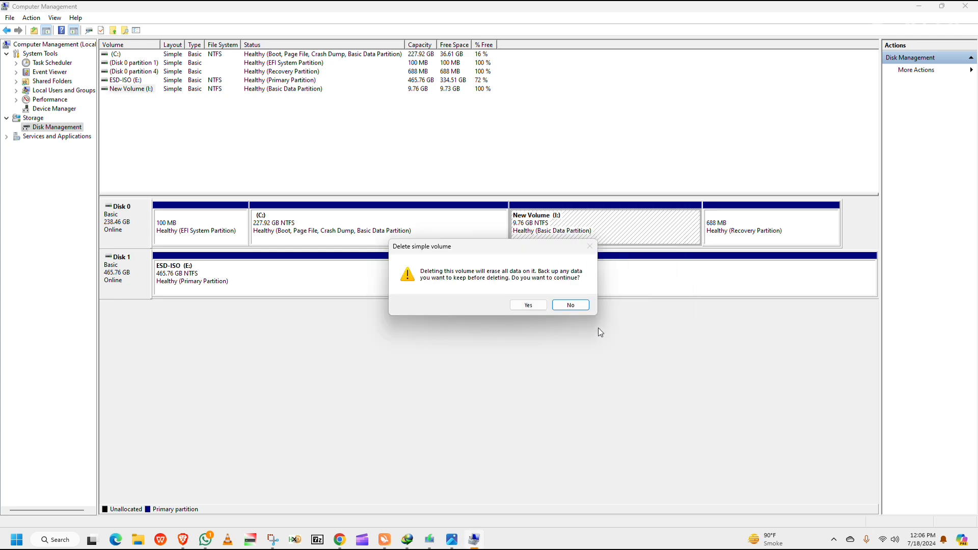
left_click(528, 305)
Extend the C: volume with the 9999 MB of unallocated space on Disk 0
right_click(474, 231)
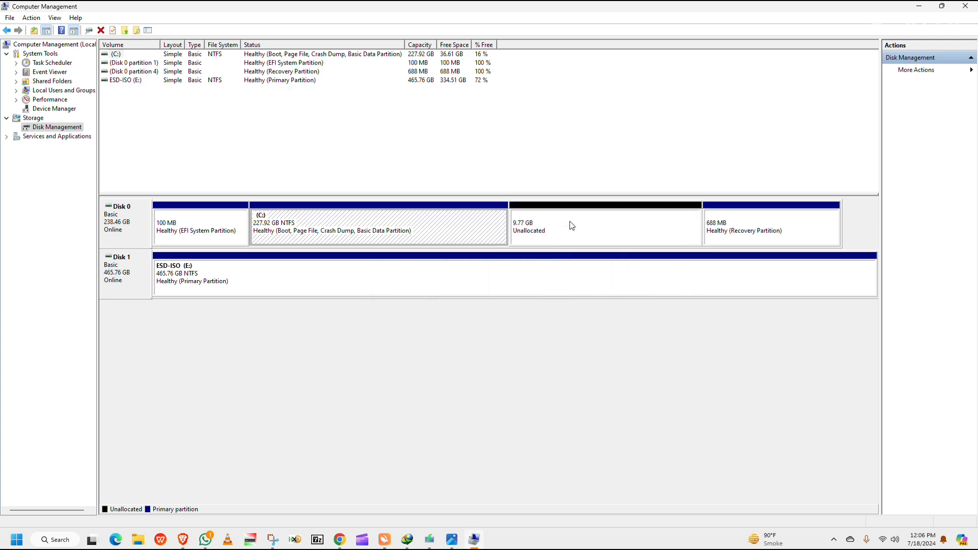
right_click(569, 221)
right_click(472, 231)
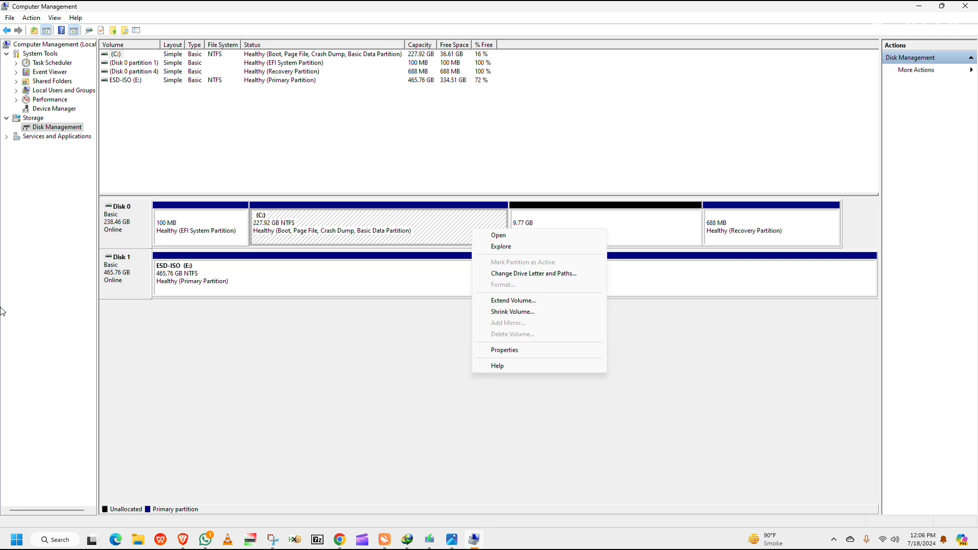
left_click(515, 303)
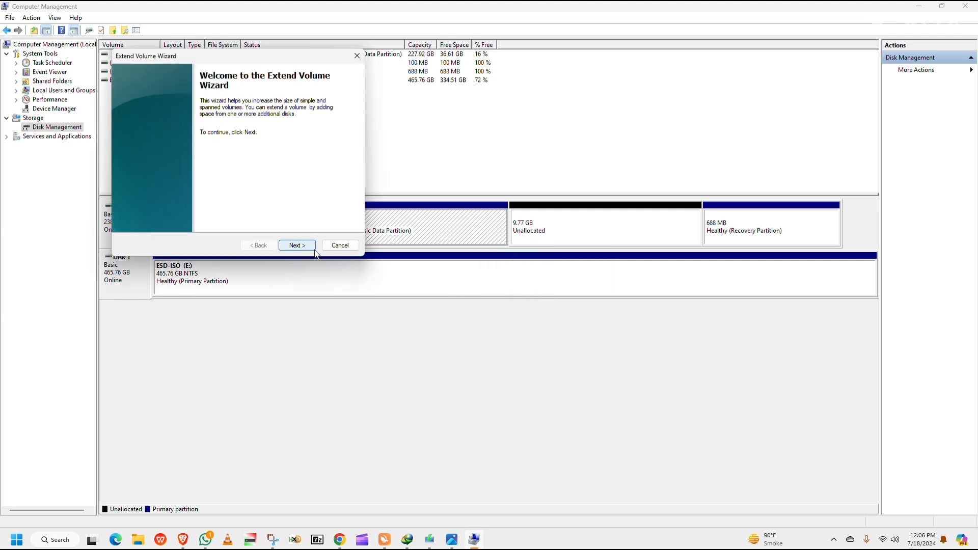
left_click(295, 245)
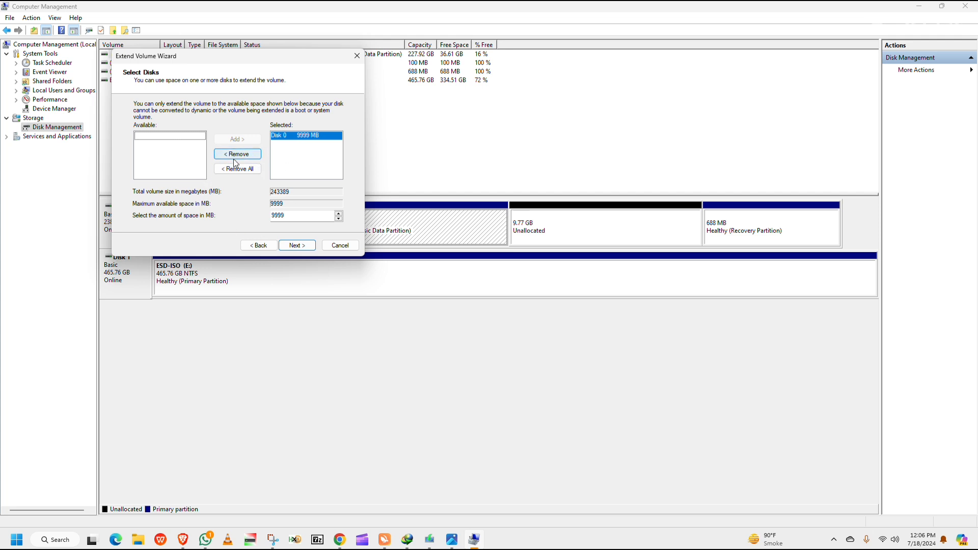
left_click(297, 246)
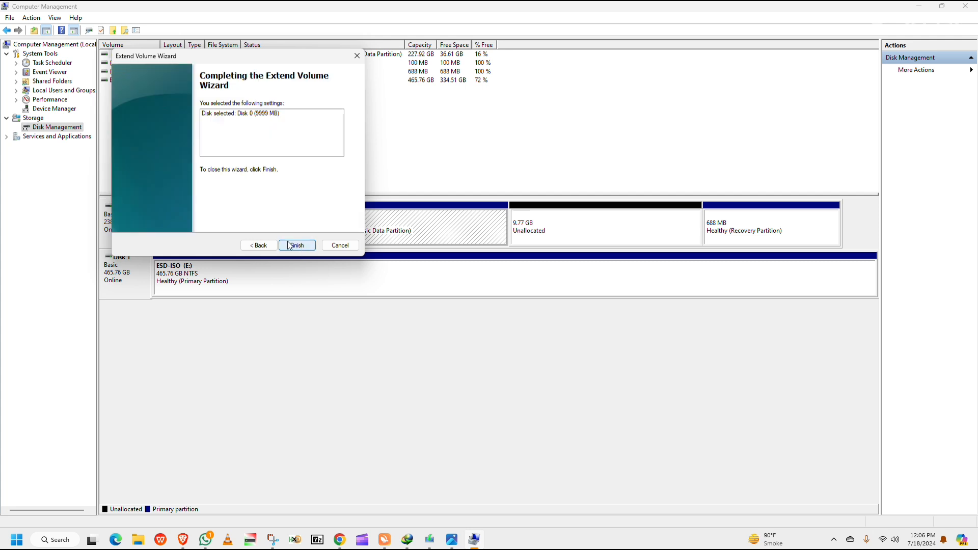
left_click(290, 246)
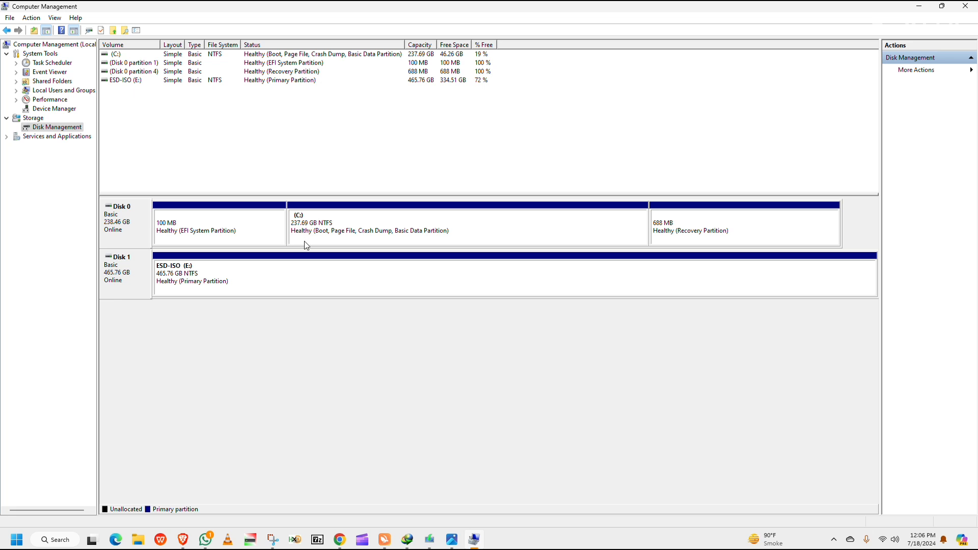